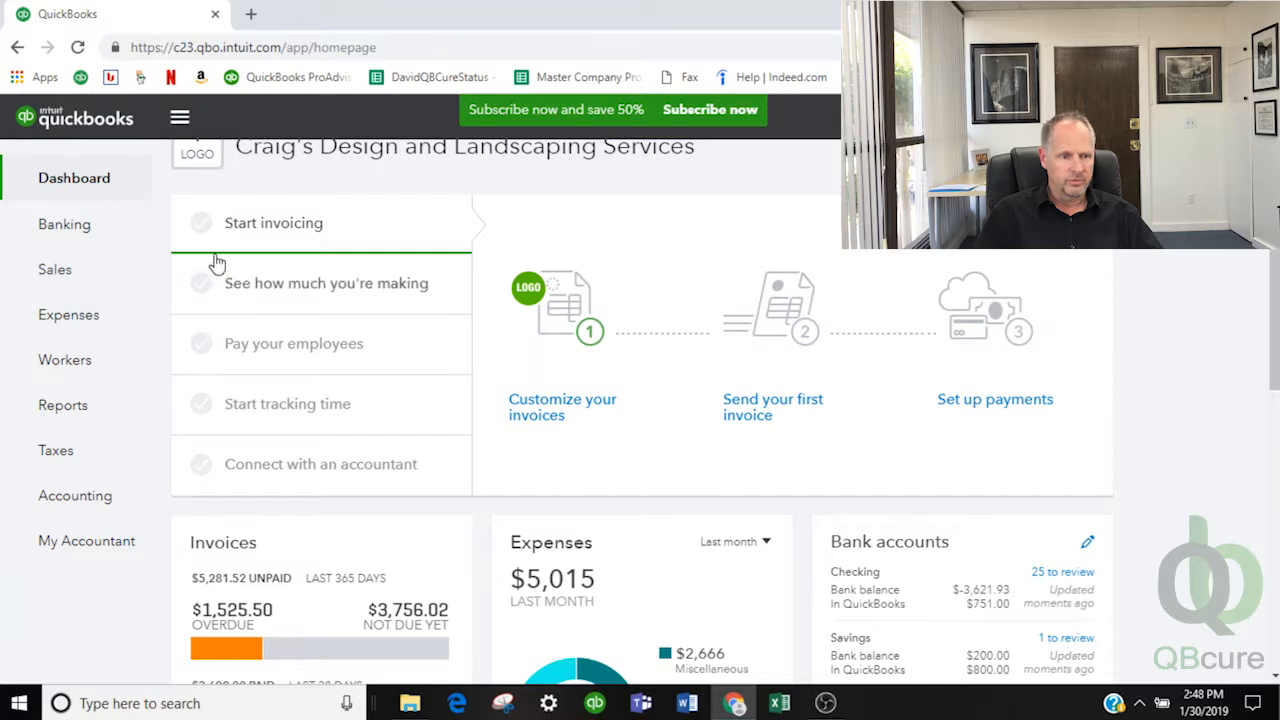
Go to Expenses > Expenses to list the company's expense transactions
{"action": "mouse_move", "coordinate": [149, 350]}
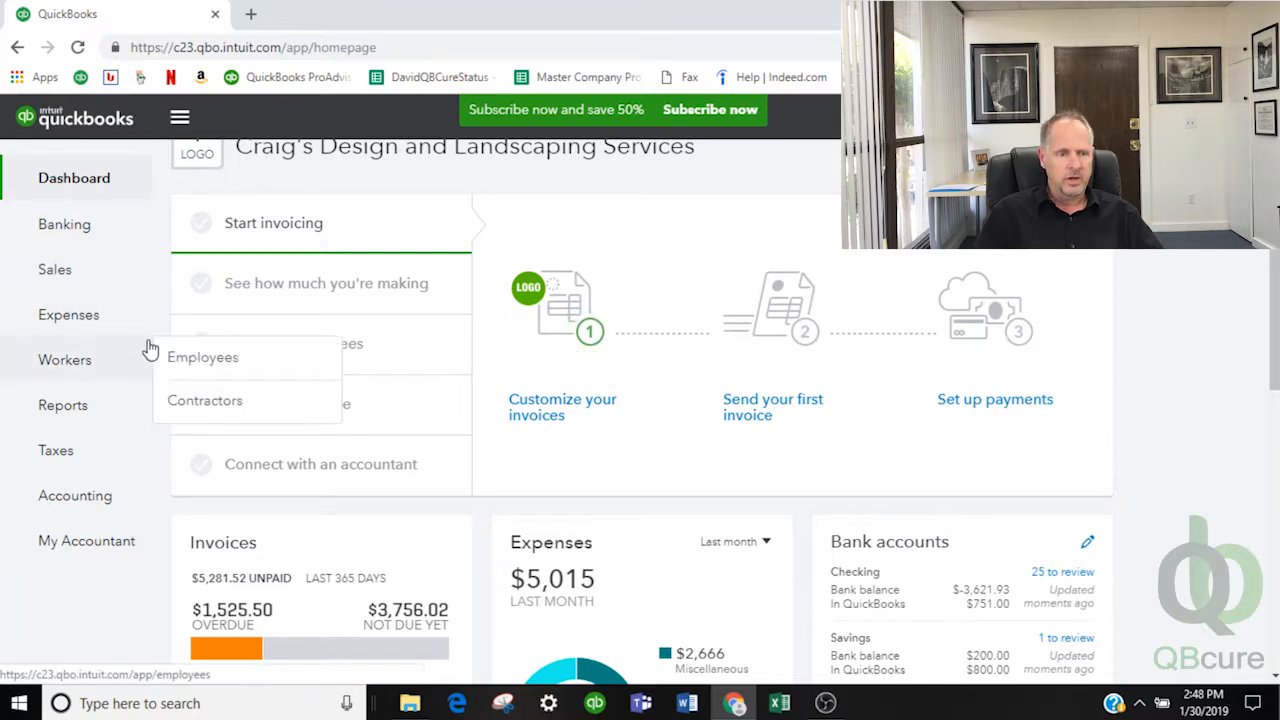
{"action": "mouse_move", "coordinate": [81, 334]}
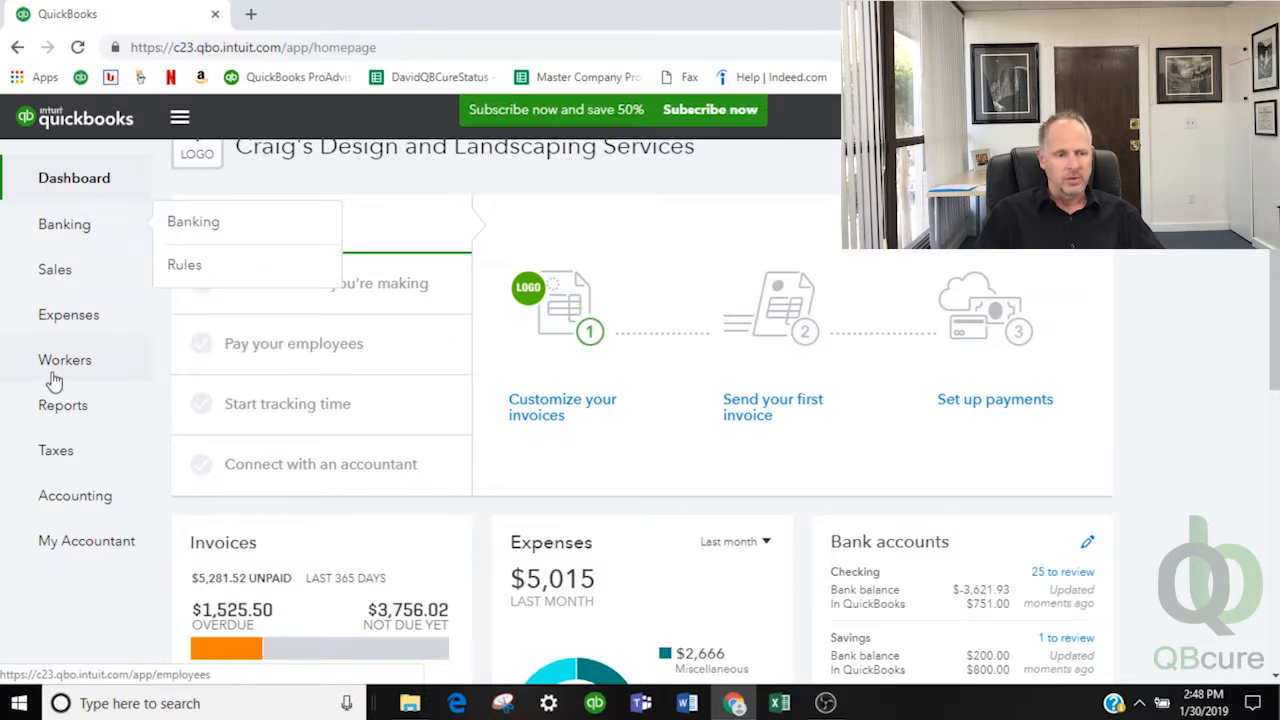
{"action": "mouse_move", "coordinate": [61, 299]}
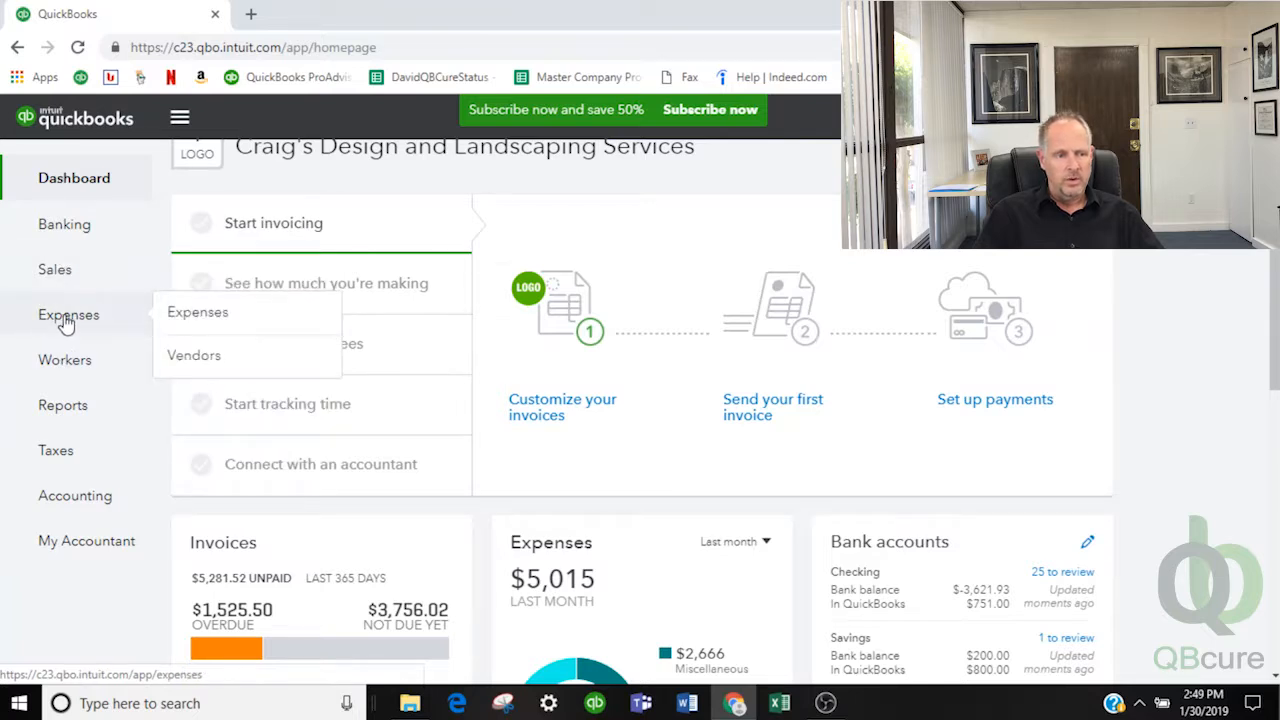
{"action": "left_click", "coordinate": [205, 331]}
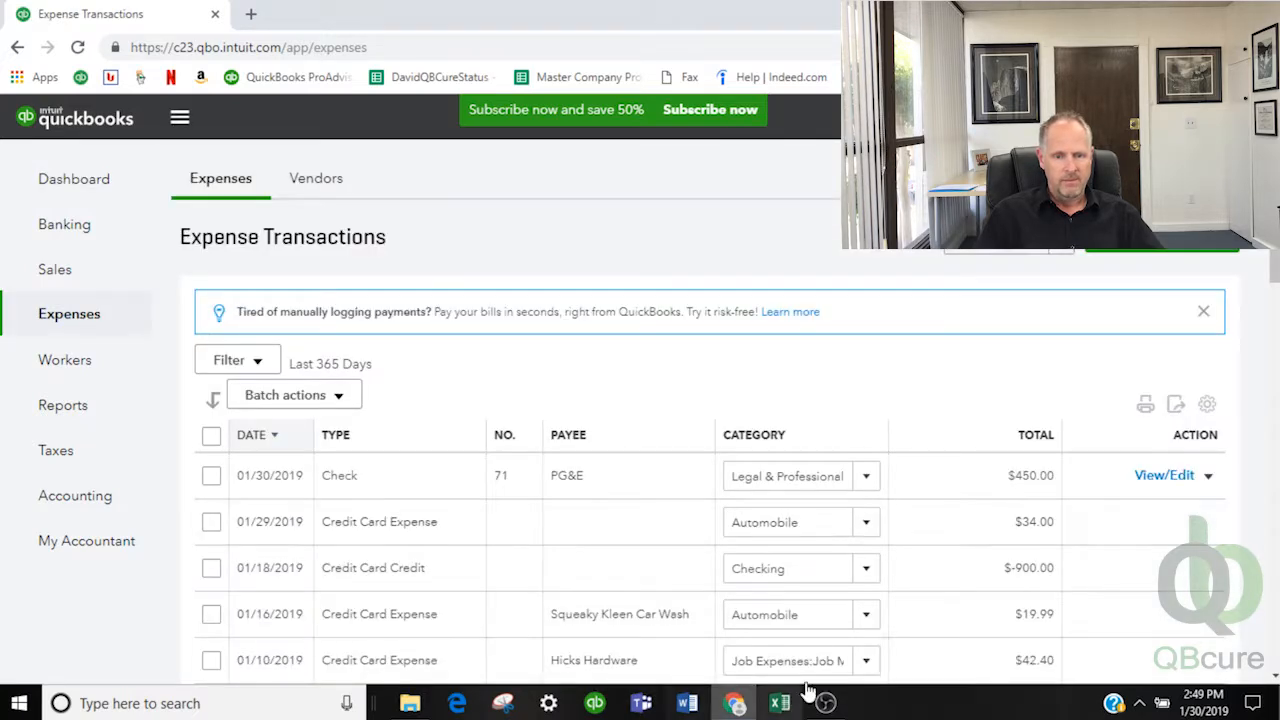
Scroll through the last 365 days of expenses and check the Batch actions options
{"action": "scroll", "coordinate": [795, 515], "scroll_direction": "down", "scroll_amount": 3}
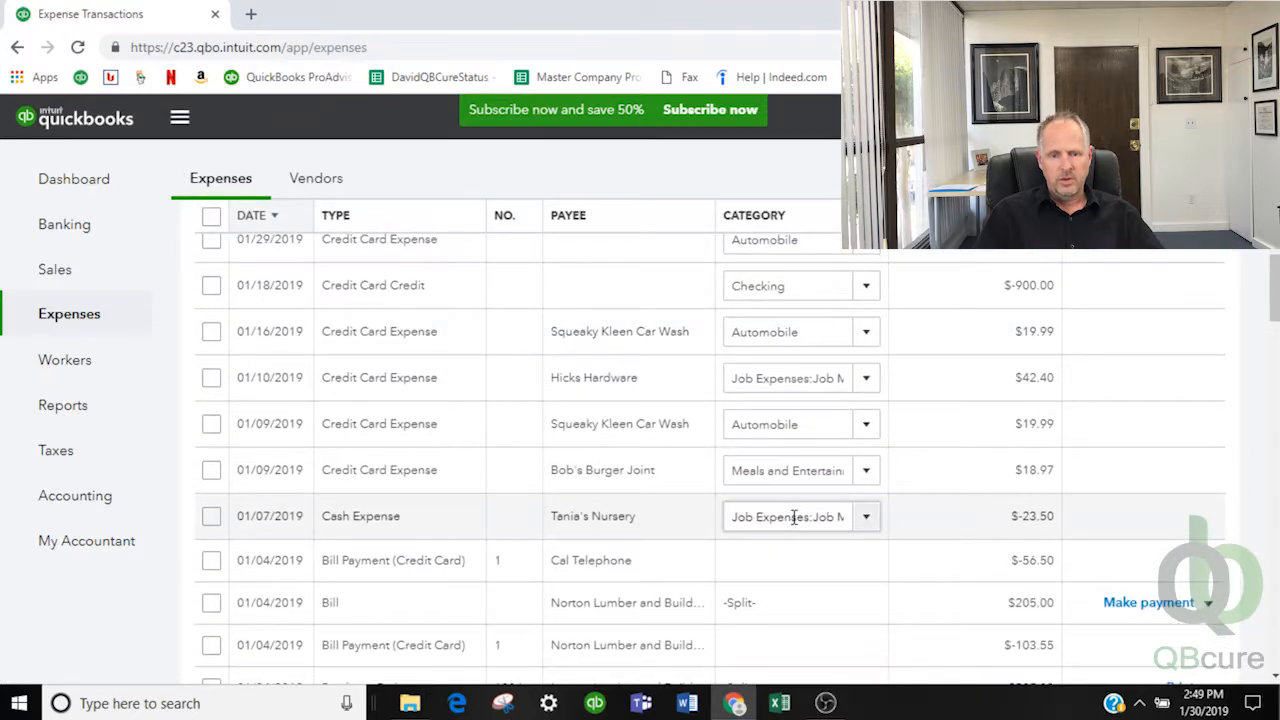
{"action": "scroll", "coordinate": [612, 478], "scroll_direction": "up", "scroll_amount": 1}
{"action": "scroll", "coordinate": [612, 478], "scroll_direction": "up", "scroll_amount": 3}
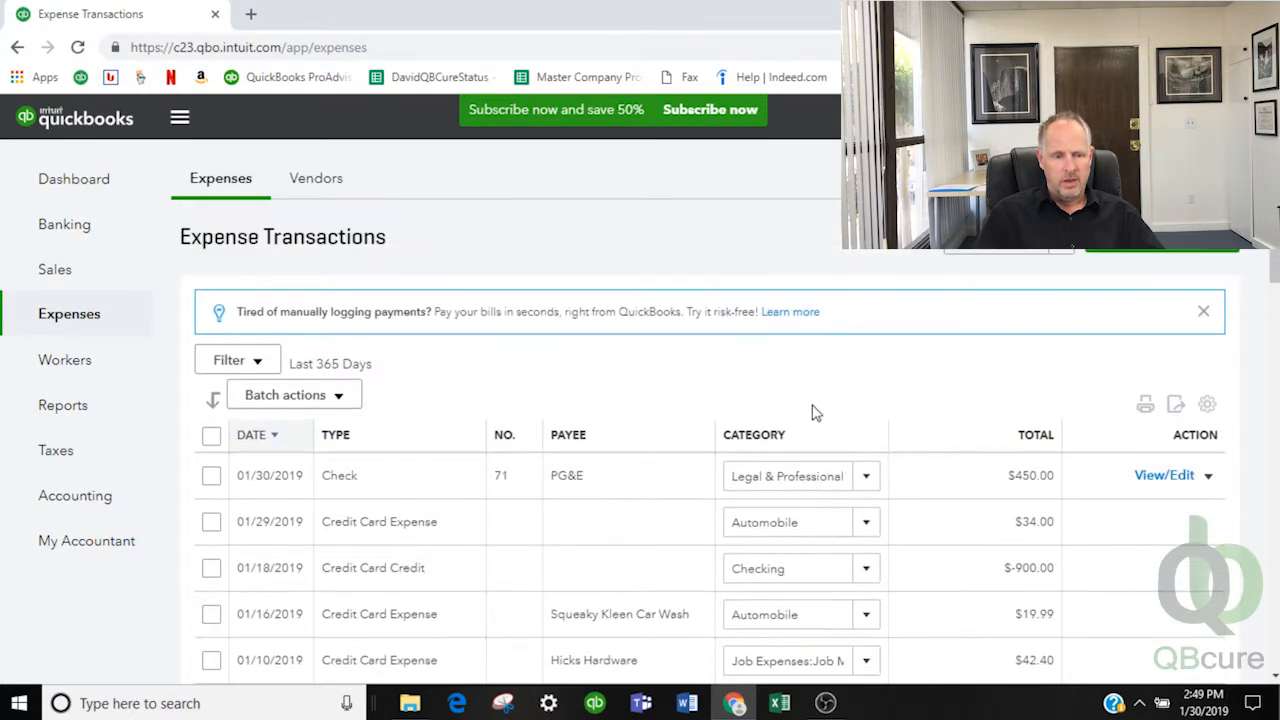
{"action": "scroll", "coordinate": [806, 568], "scroll_direction": "down", "scroll_amount": 2}
{"action": "scroll", "coordinate": [808, 568], "scroll_direction": "up", "scroll_amount": 1}
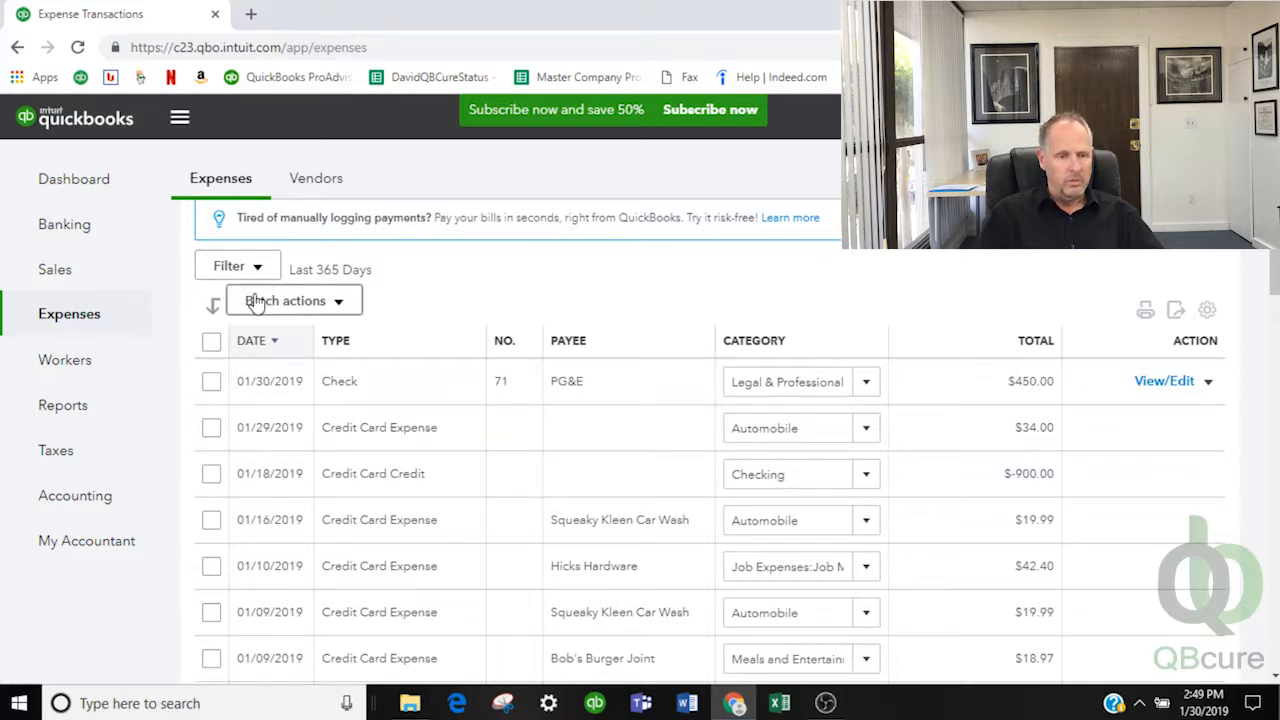
{"action": "left_click", "coordinate": [337, 303]}
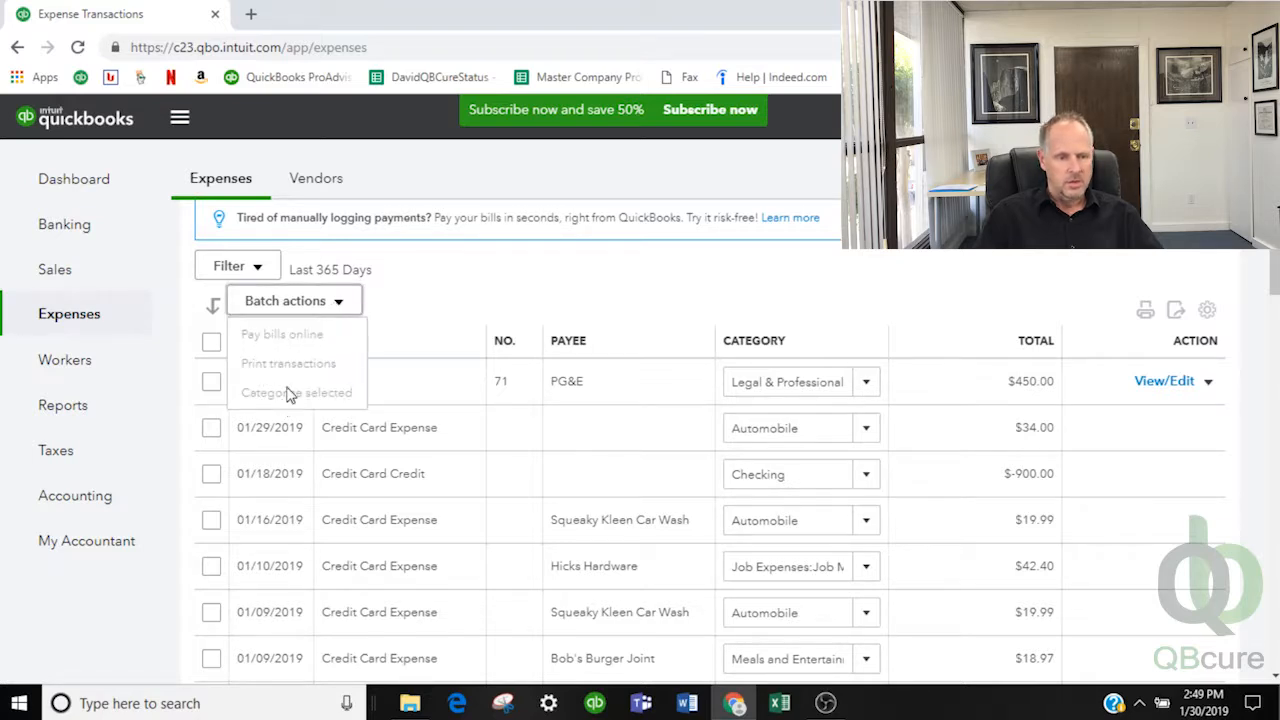
{"action": "left_click", "coordinate": [446, 309]}
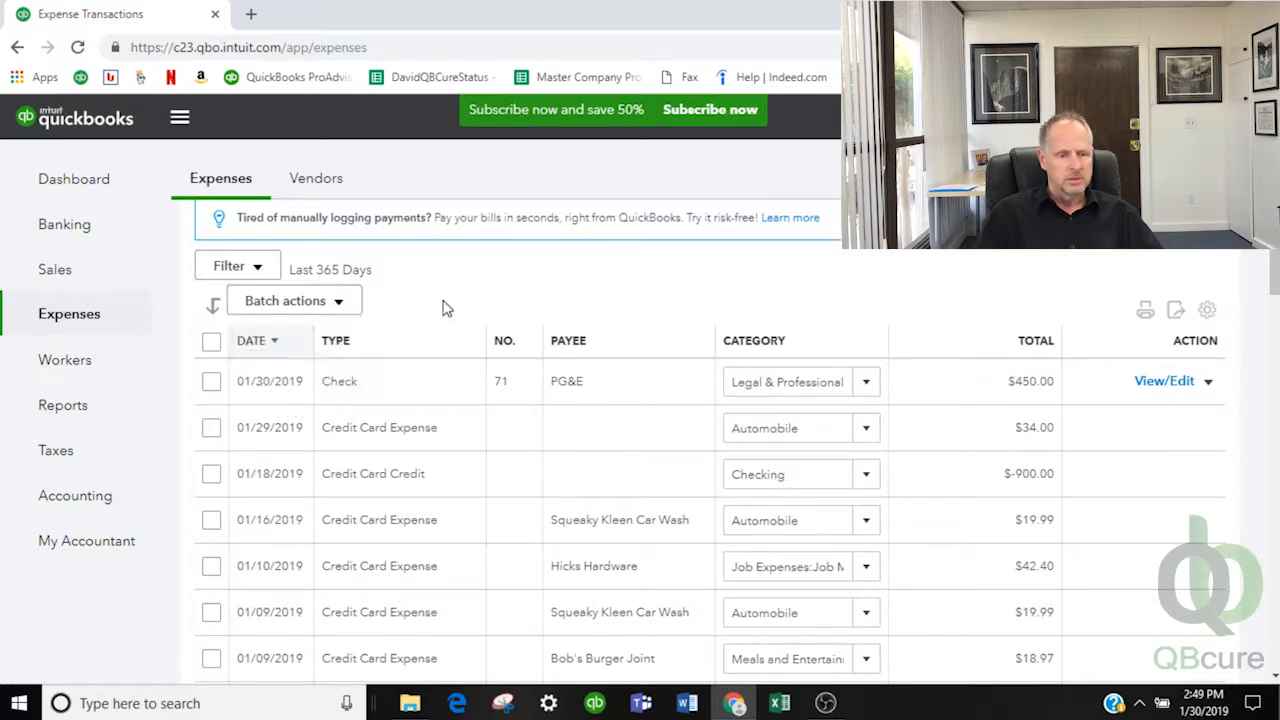
Filter the expense list to payee PG&E with the date range set to All dates
{"action": "left_click", "coordinate": [258, 270]}
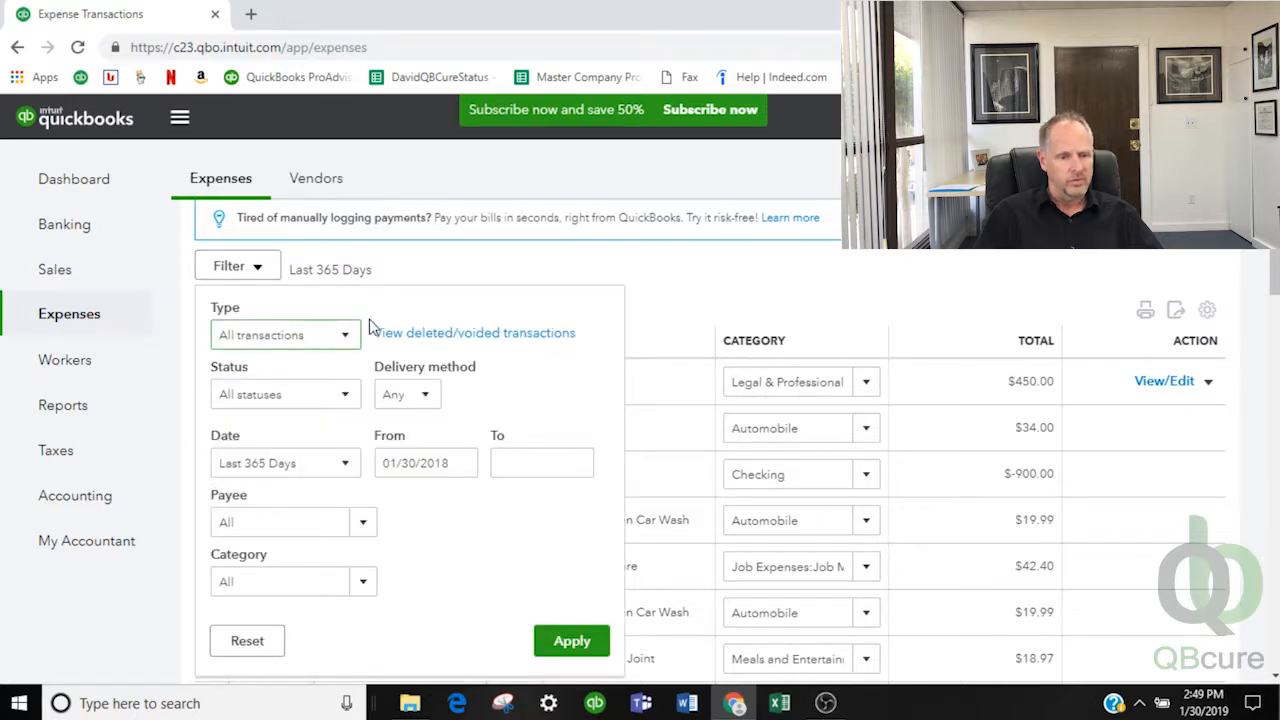
{"action": "left_click", "coordinate": [363, 525]}
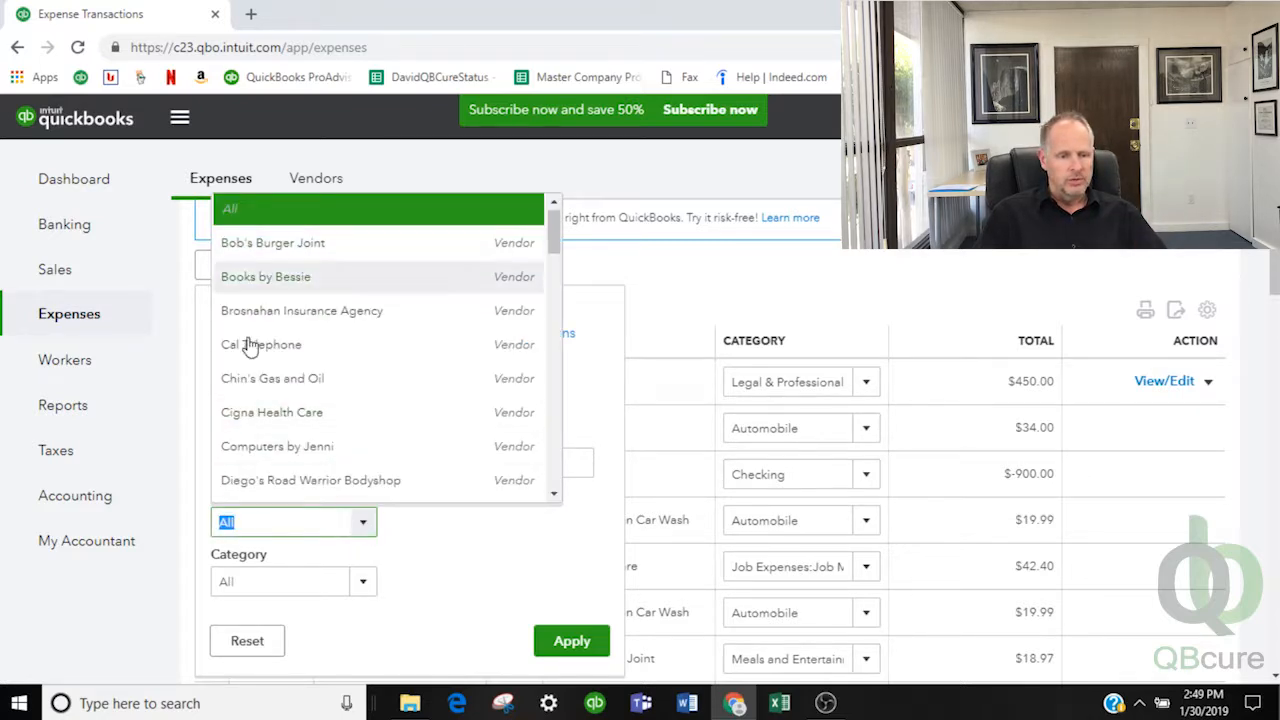
{"action": "left_click_drag", "start_coordinate": [278, 522], "coordinate": [193, 527]}
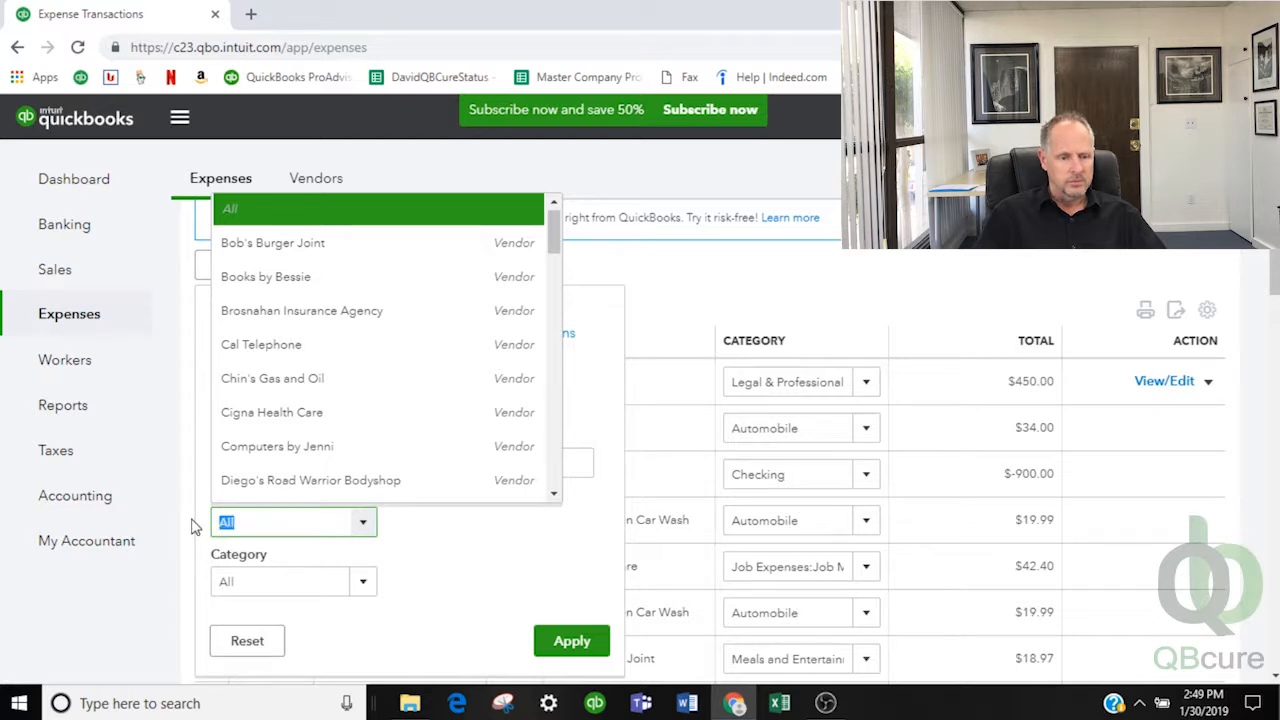
{"action": "type", "text": "PG&E"}
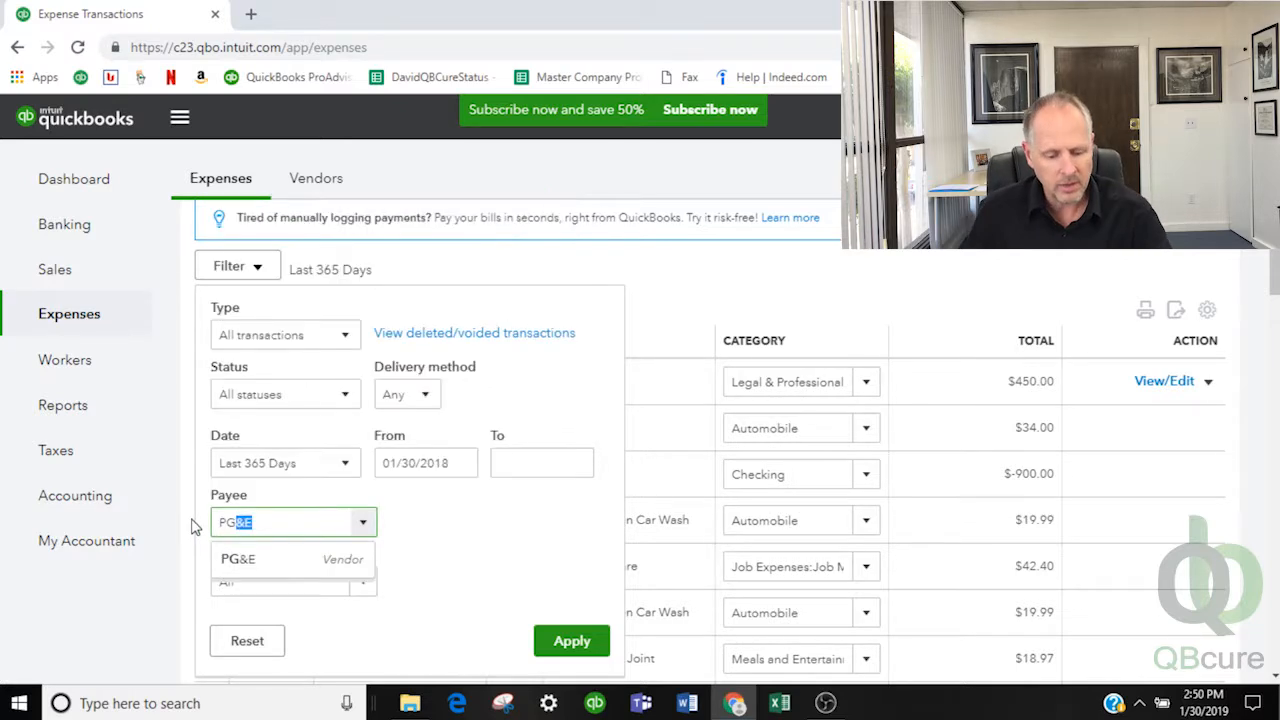
{"action": "left_click", "coordinate": [251, 562]}
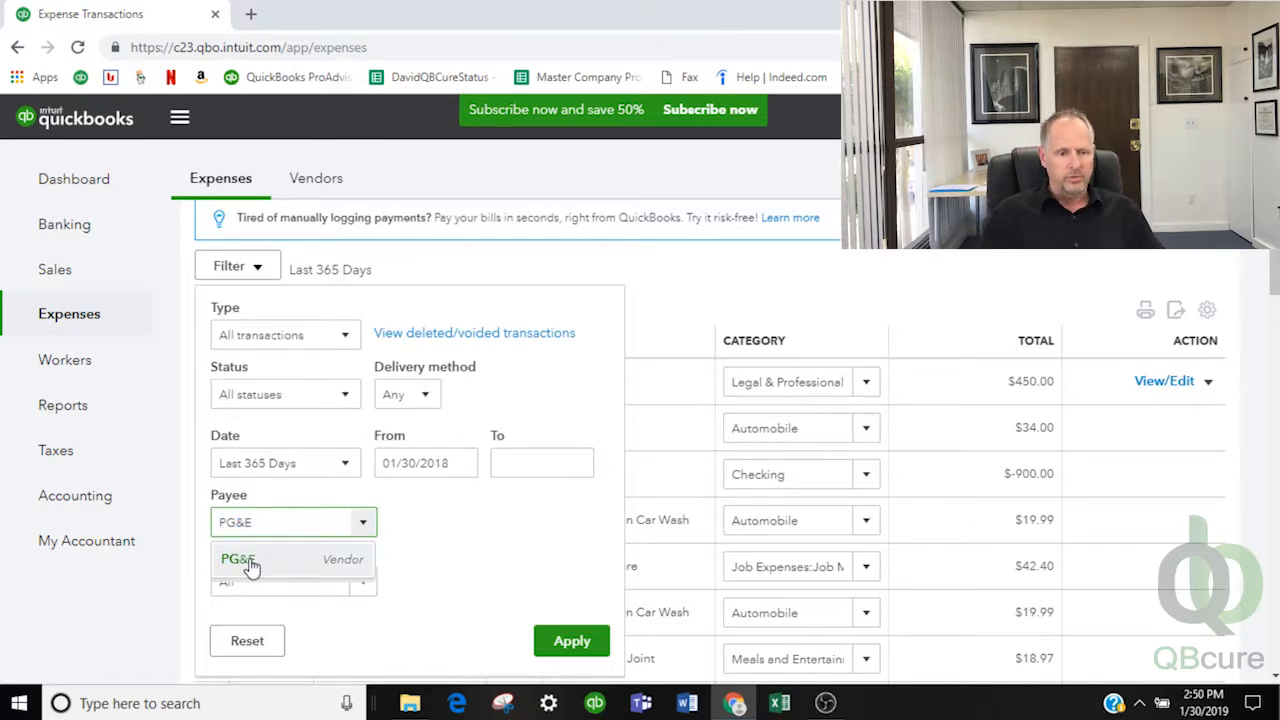
{"action": "left_click", "coordinate": [345, 465]}
{"action": "scroll", "coordinate": [326, 390], "scroll_direction": "down", "scroll_amount": 2}
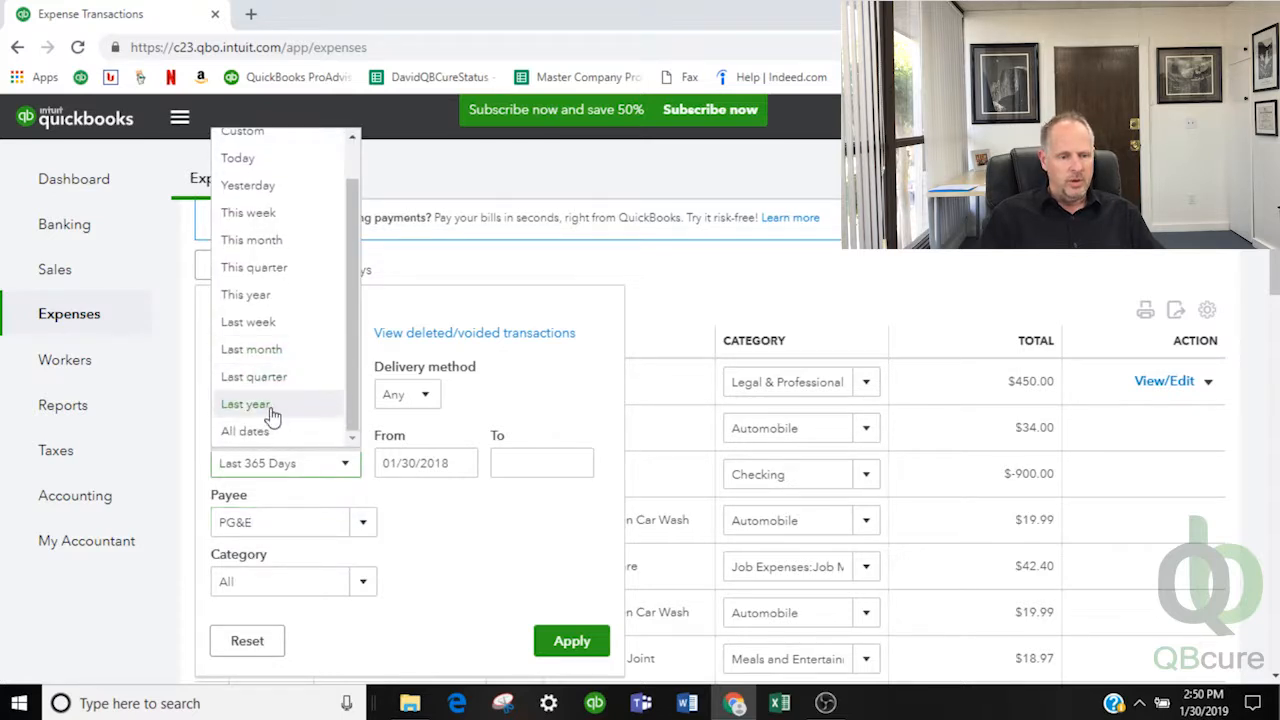
{"action": "left_click", "coordinate": [260, 432]}
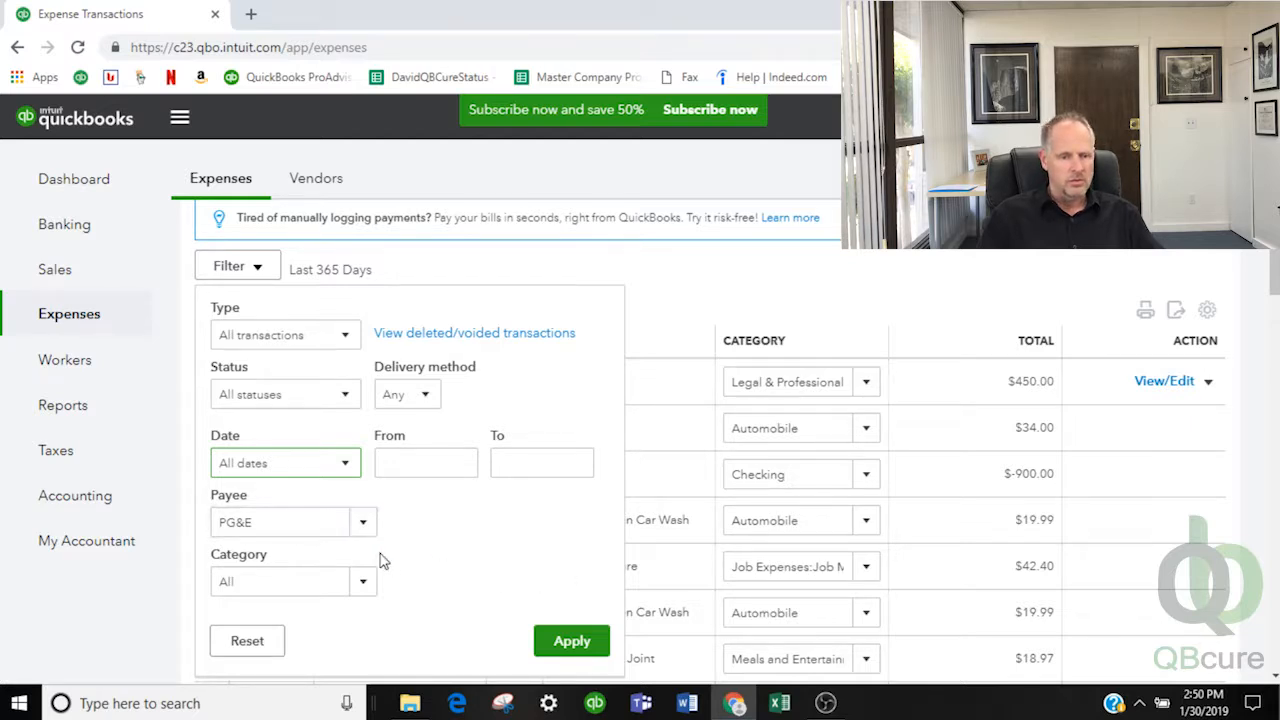
{"action": "left_click", "coordinate": [556, 643]}
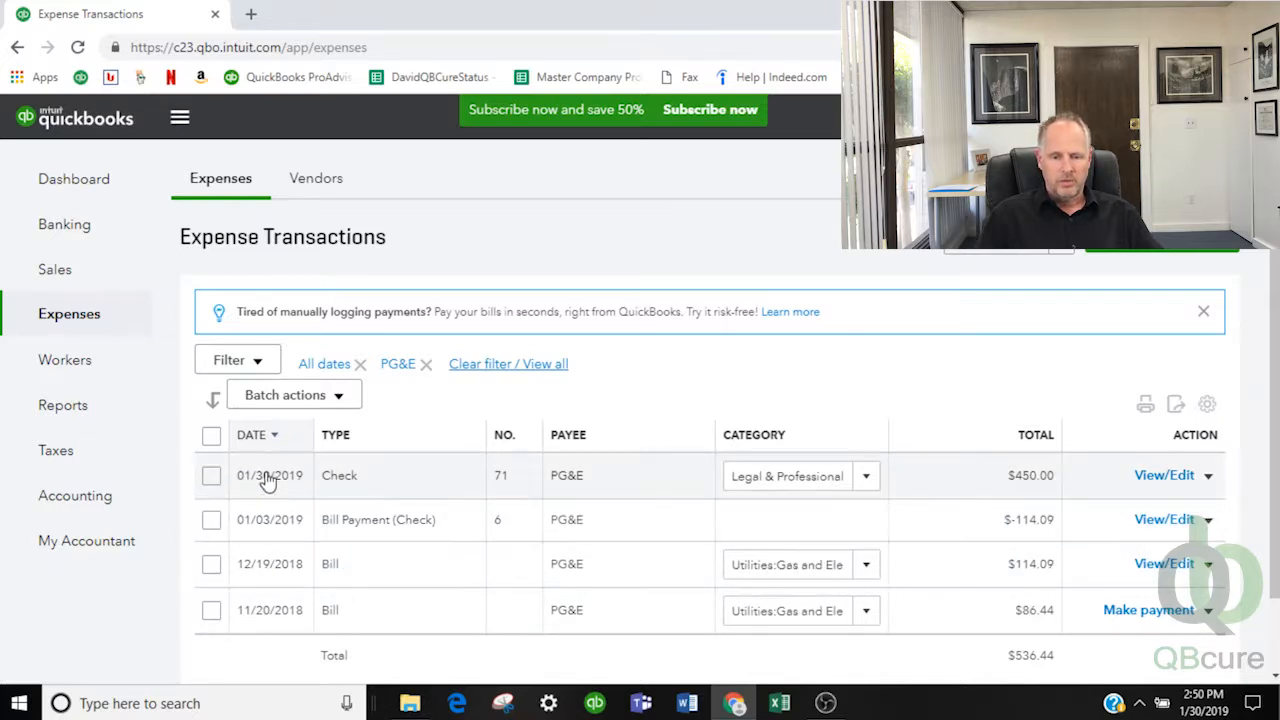
Select all PG&E rows, then untick the Bill Payment (Check) for a $650.53 selection
{"action": "left_click", "coordinate": [338, 399]}
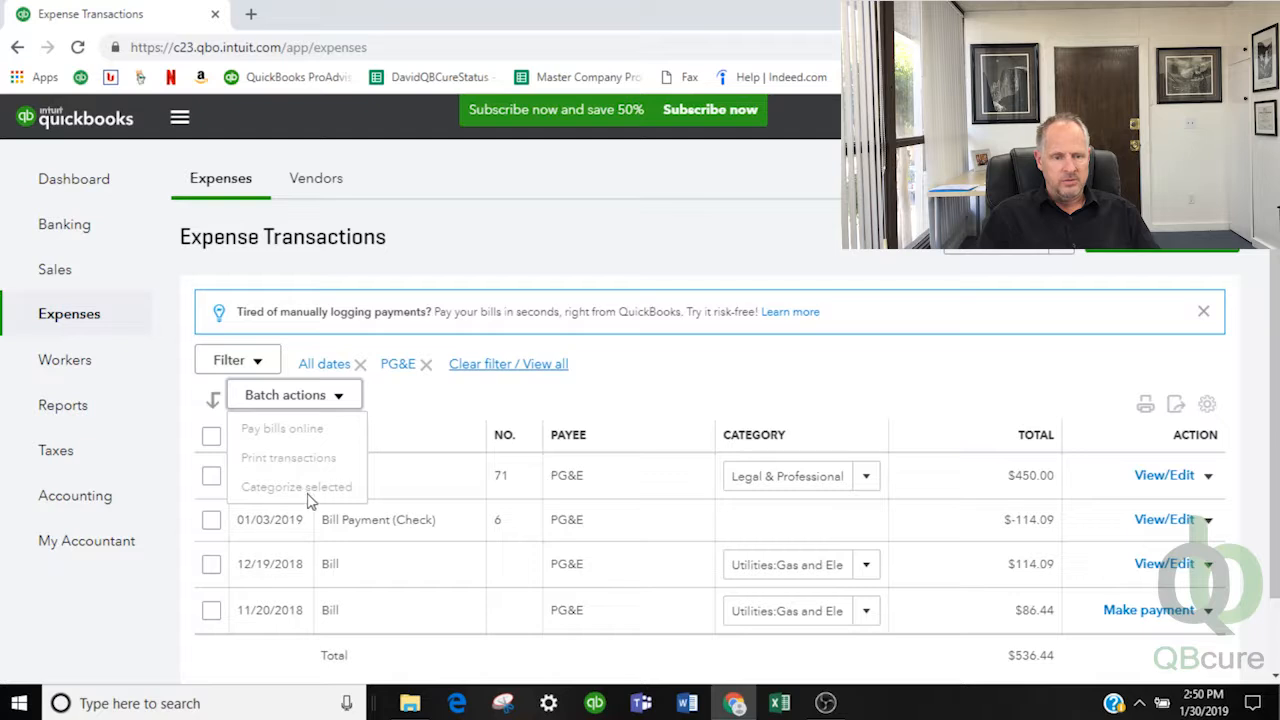
{"action": "left_click", "coordinate": [430, 425]}
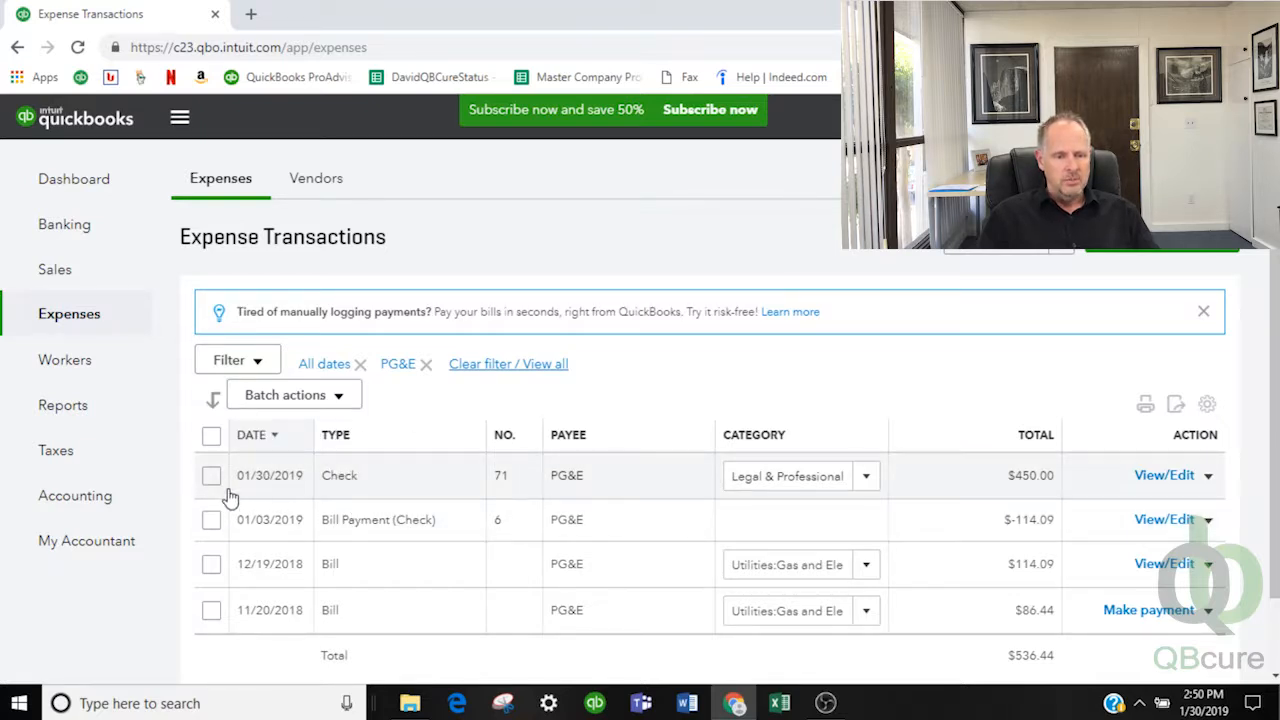
{"action": "left_click", "coordinate": [216, 440]}
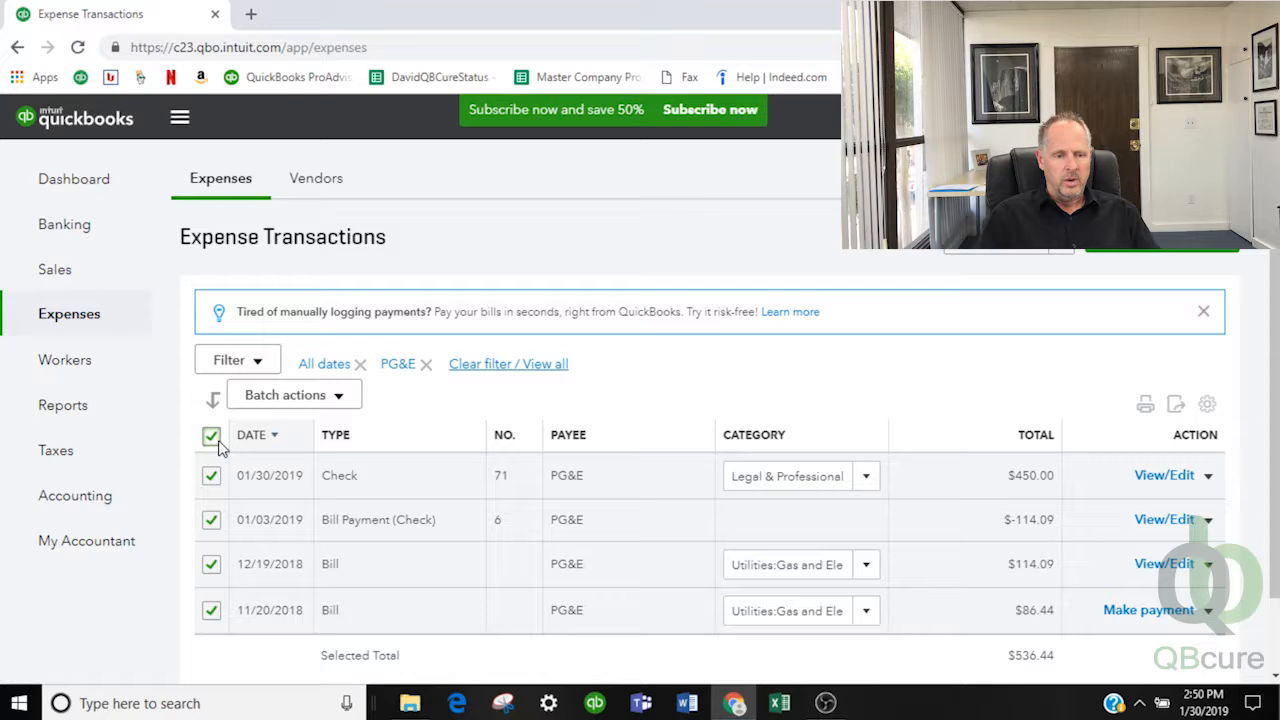
{"action": "left_click", "coordinate": [352, 403]}
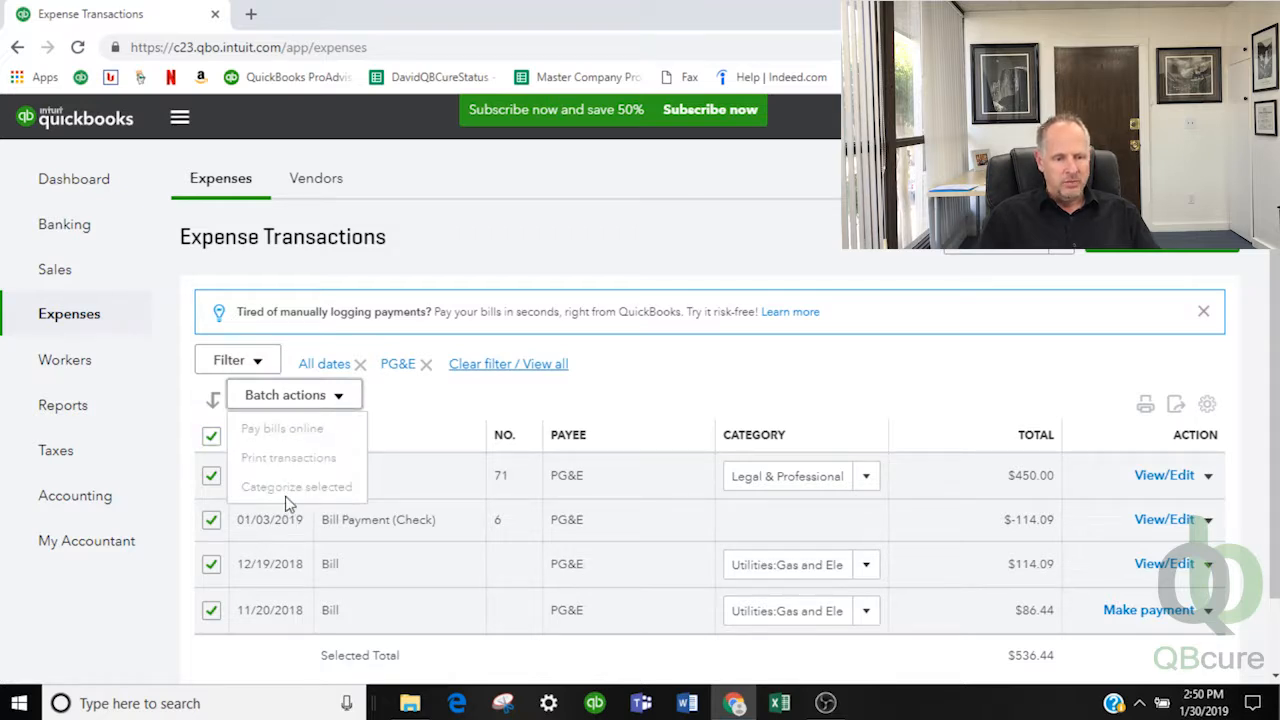
{"action": "left_click", "coordinate": [424, 425]}
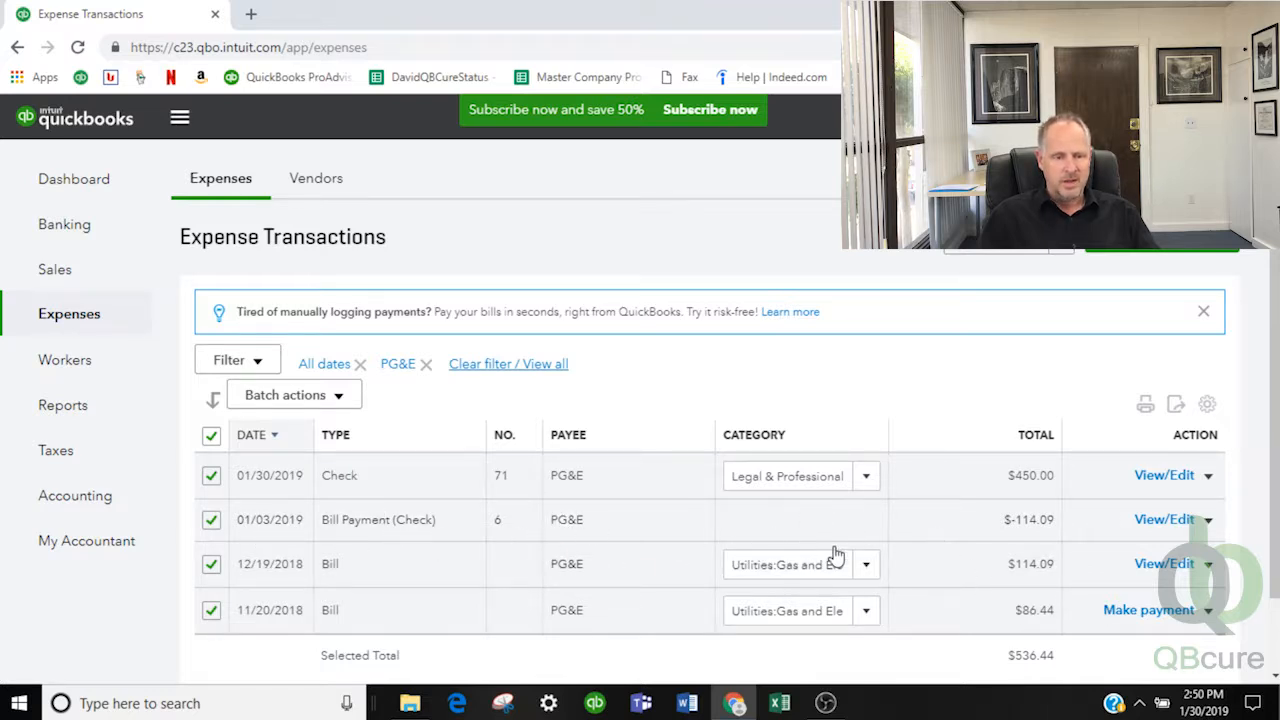
{"action": "left_click", "coordinate": [212, 520]}
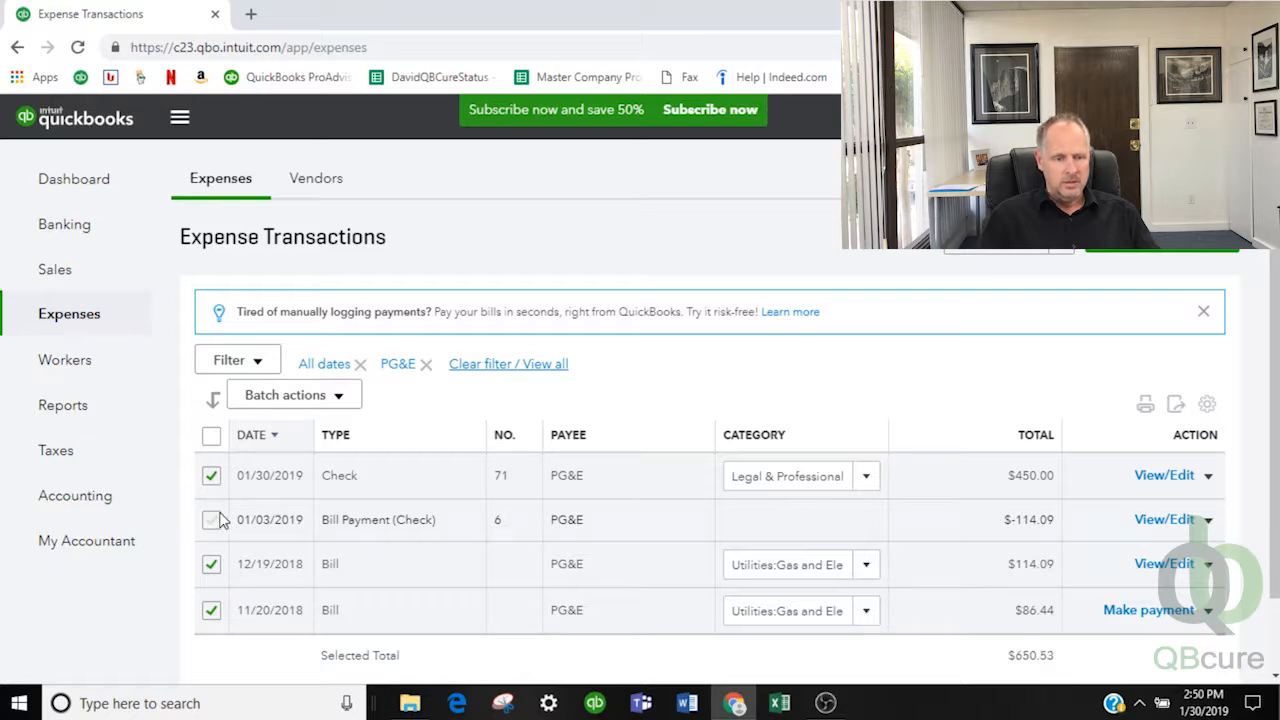
{"action": "left_click", "coordinate": [339, 397]}
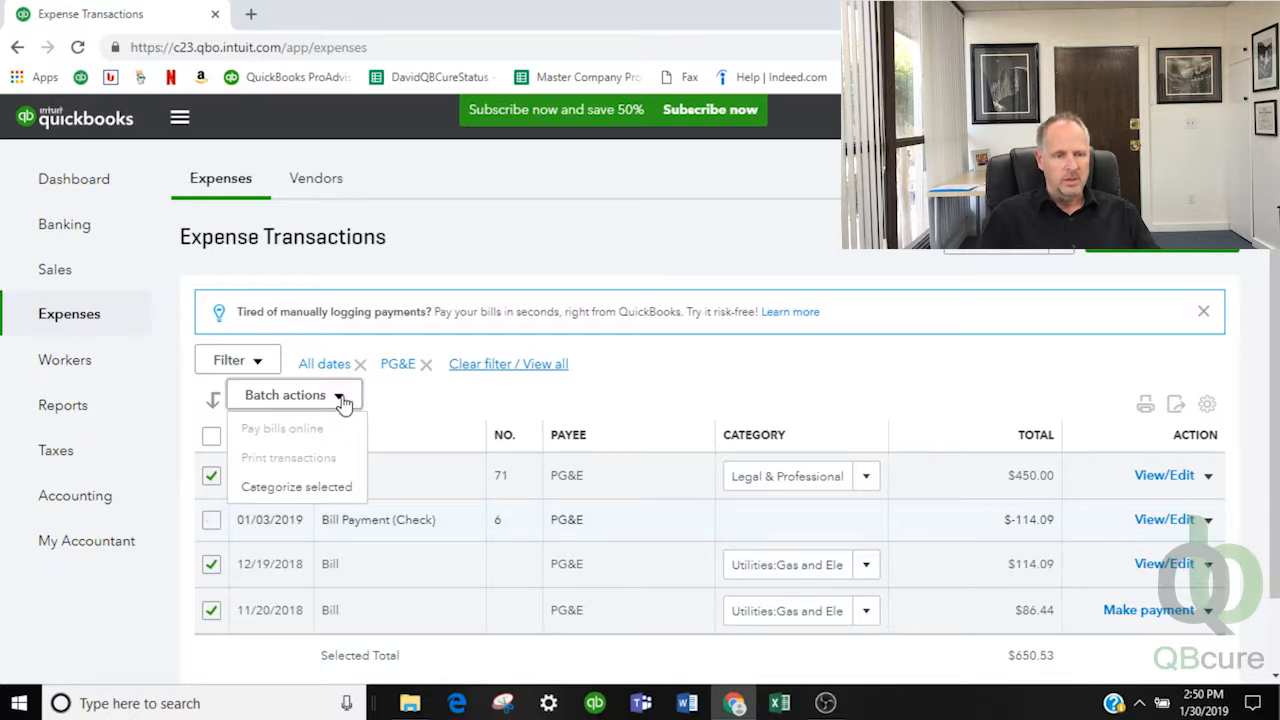
Use Categorize selected to assign Disposal Fees to the three checked PG&E transactions
{"action": "left_click", "coordinate": [289, 488]}
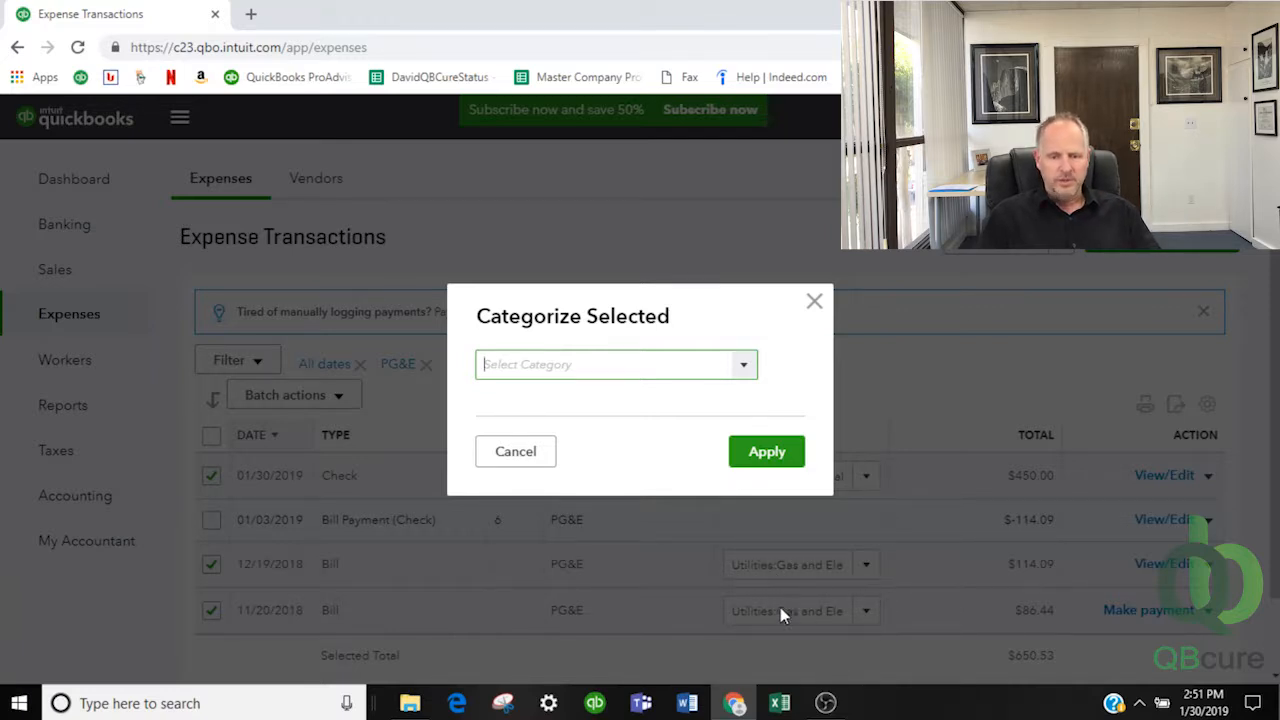
{"action": "left_click", "coordinate": [745, 369]}
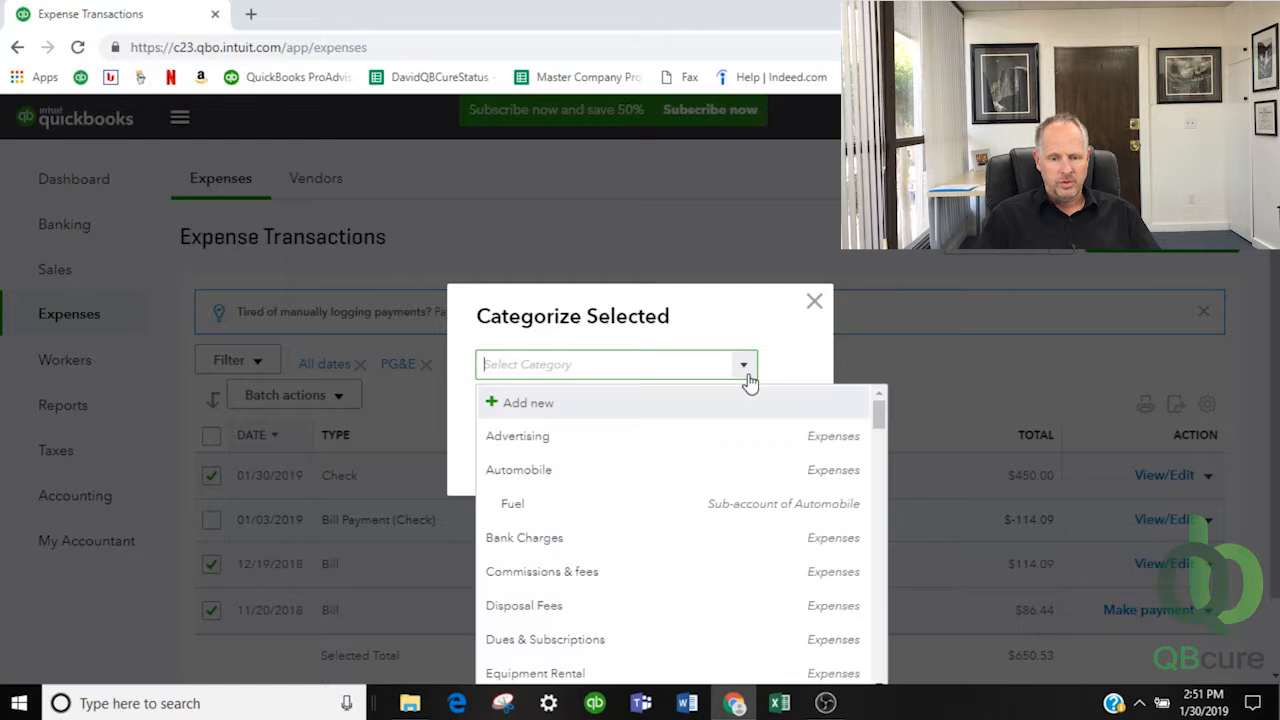
{"action": "scroll", "coordinate": [680, 537], "scroll_direction": "down", "scroll_amount": 1}
{"action": "scroll", "coordinate": [680, 539], "scroll_direction": "down", "scroll_amount": 1}
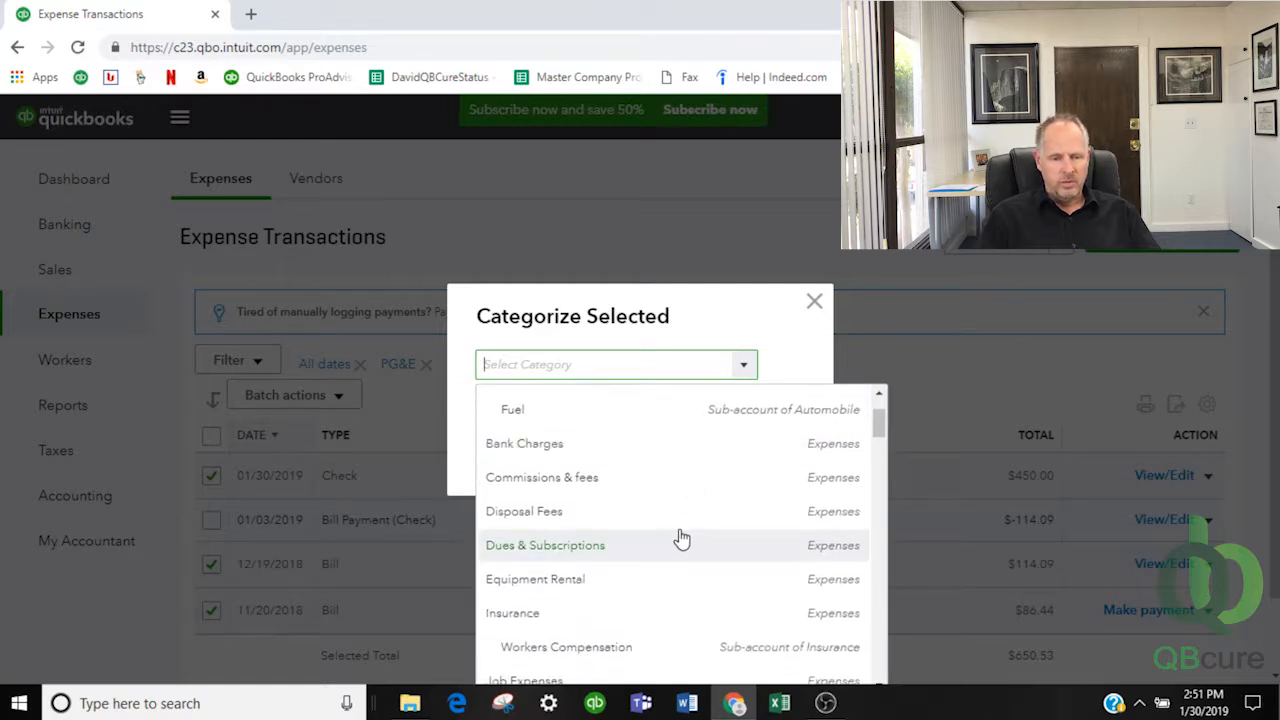
{"action": "left_click", "coordinate": [529, 515]}
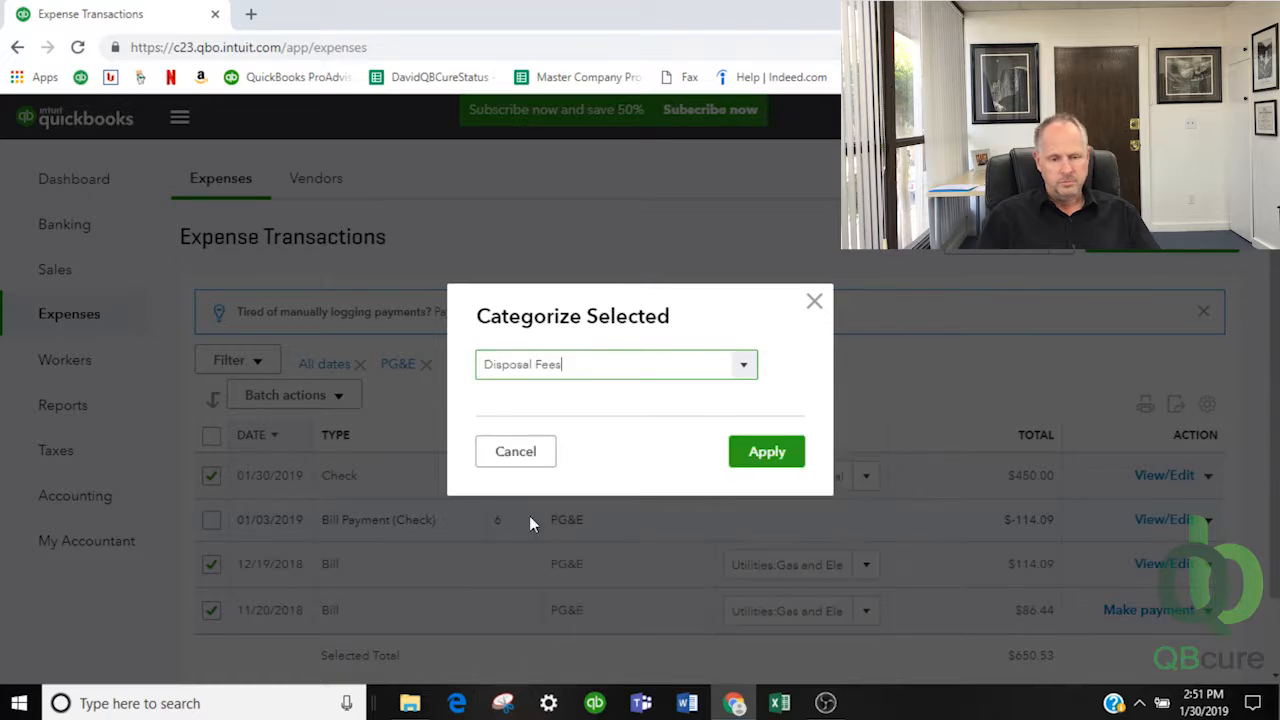
{"action": "left_click", "coordinate": [764, 455]}
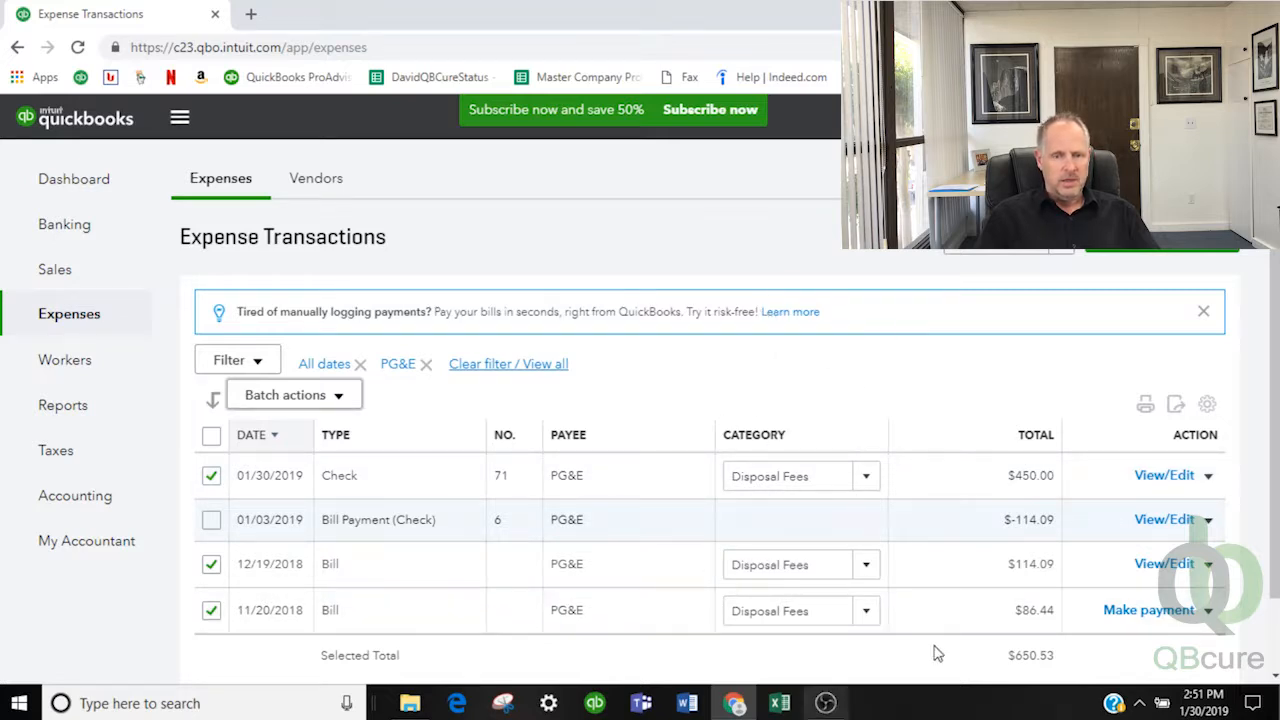
{"action": "left_click", "coordinate": [262, 362]}
{"action": "scroll", "coordinate": [257, 545], "scroll_direction": "down", "scroll_amount": 2}
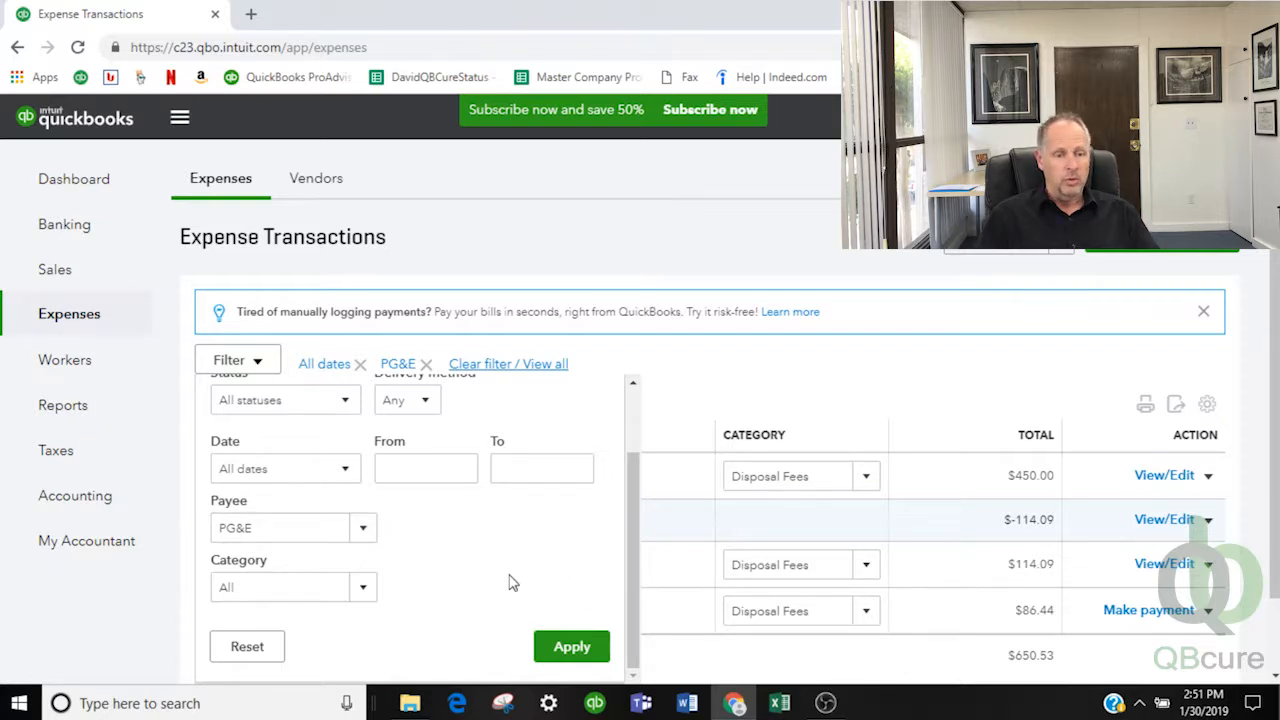
{"action": "scroll", "coordinate": [510, 583], "scroll_direction": "up", "scroll_amount": 2}
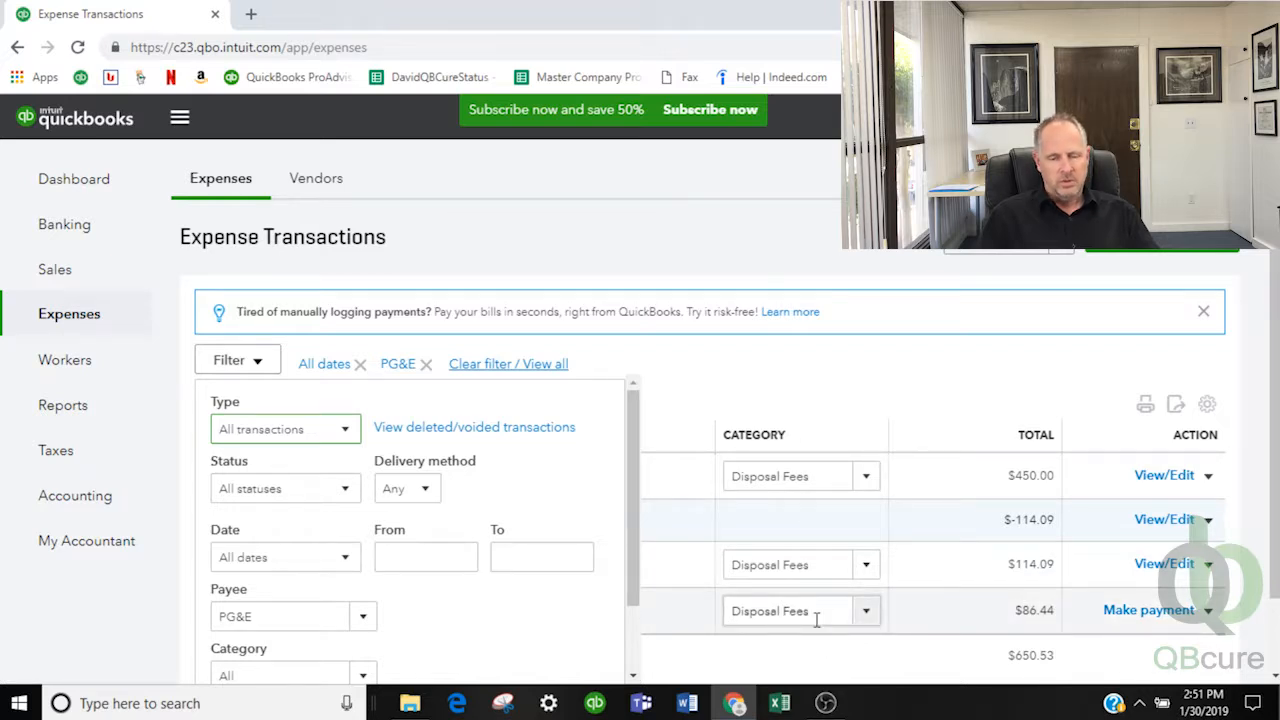
{"action": "left_click", "coordinate": [818, 385]}
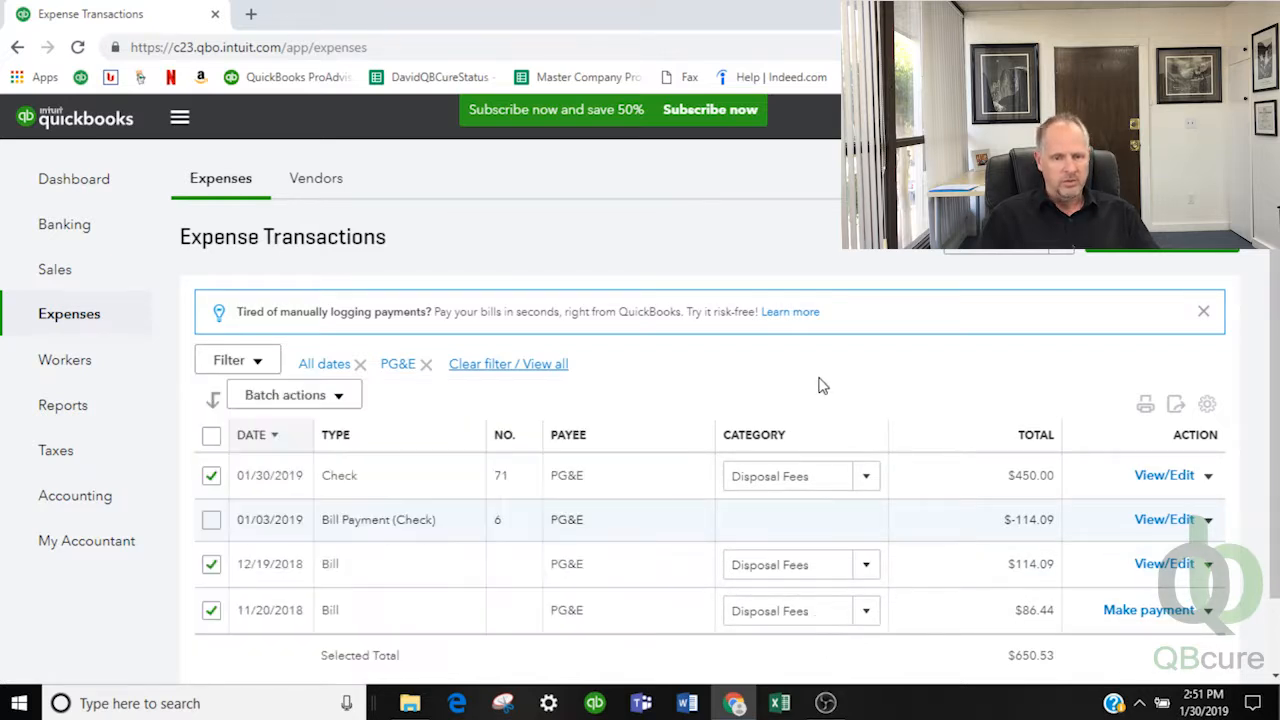